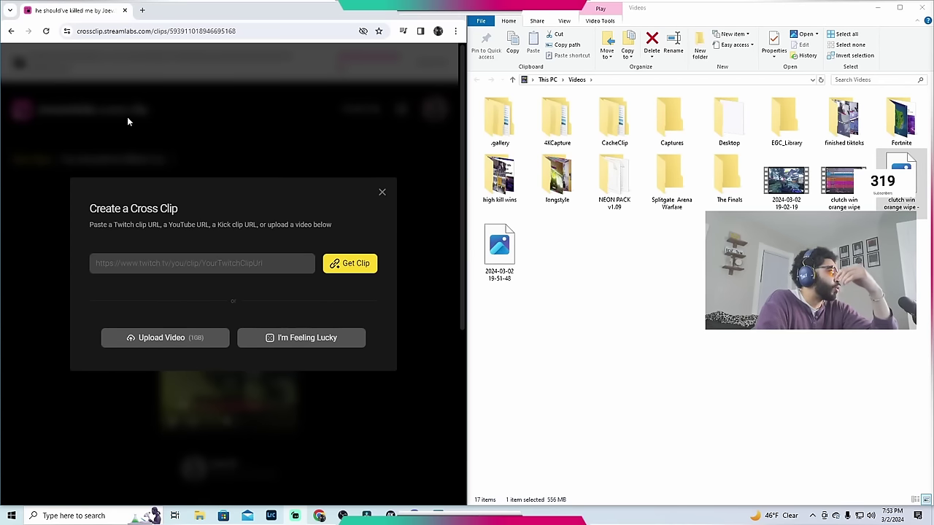
Drop the gameplay recording onto Cross Clip to create a New Clip from the 30.59-second video.
left_click(383, 193)
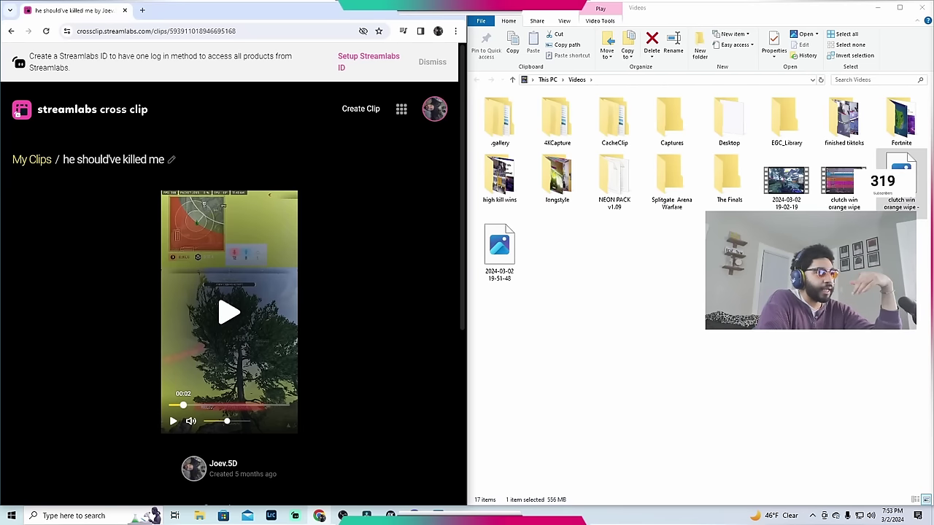
left_click_drag(912, 184, 388, 276)
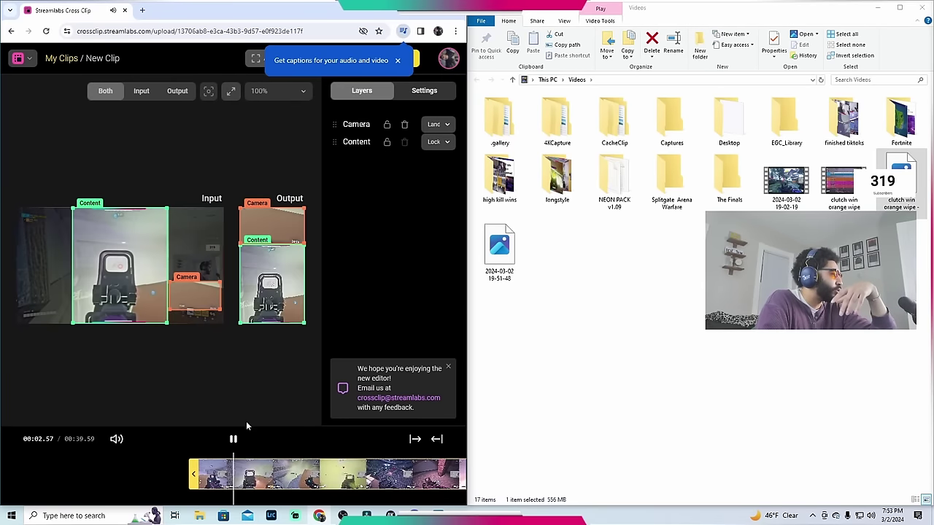
Delete the Camera layer and stretch the Content region higher in the vertical output.
left_click(232, 440)
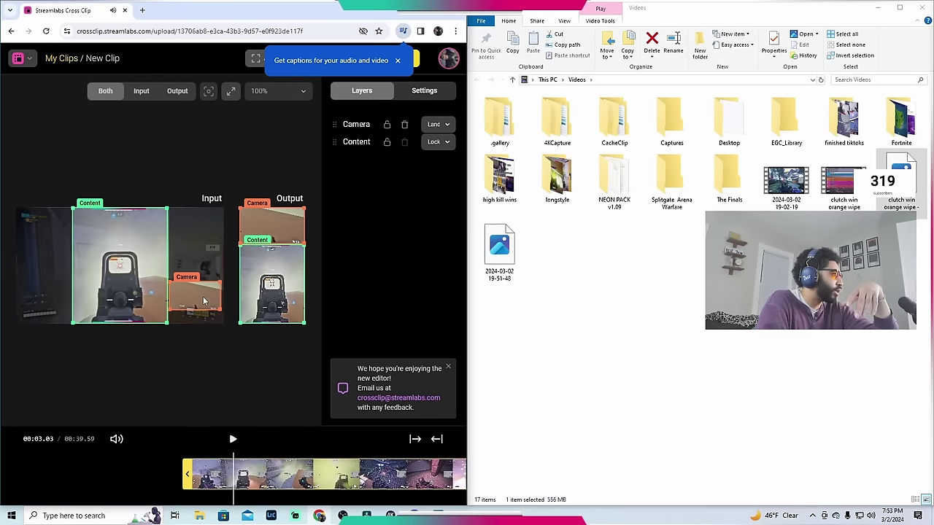
double_click(431, 18)
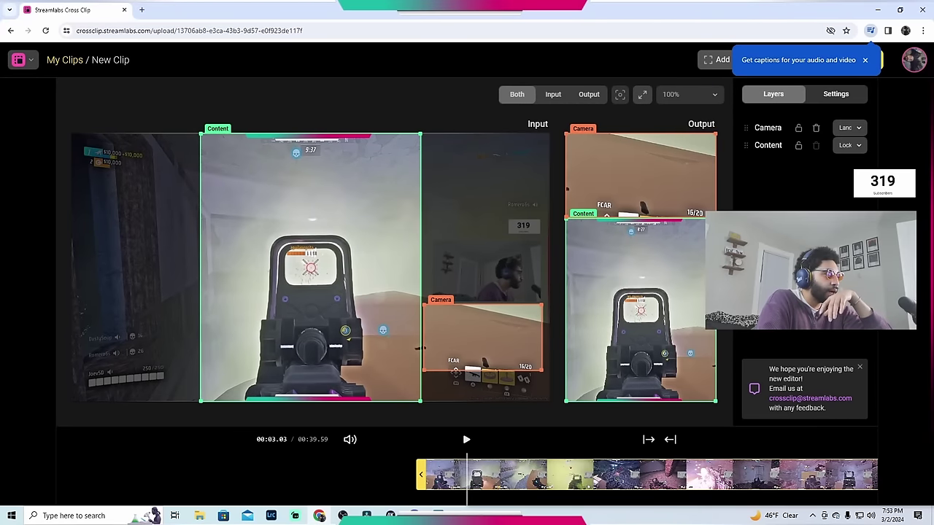
left_click_drag(468, 355, 472, 284)
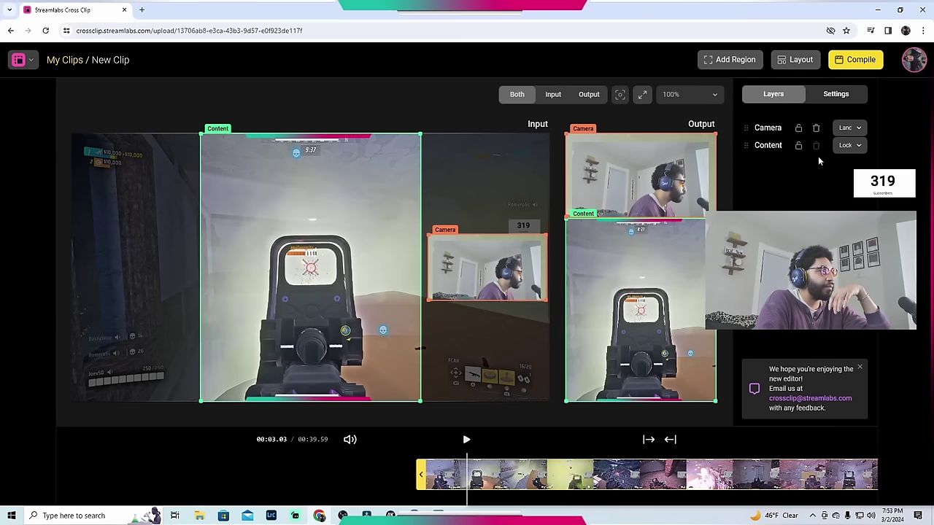
left_click(816, 128)
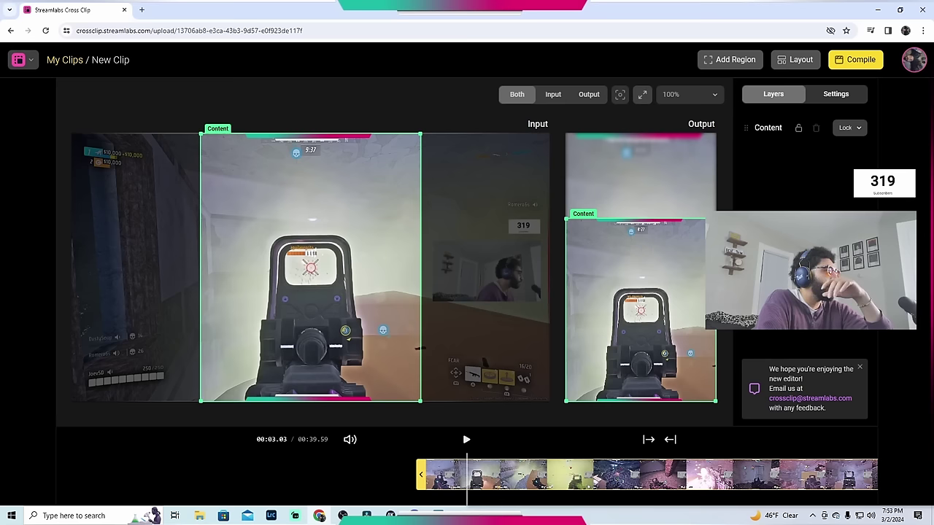
left_click_drag(715, 218, 714, 197)
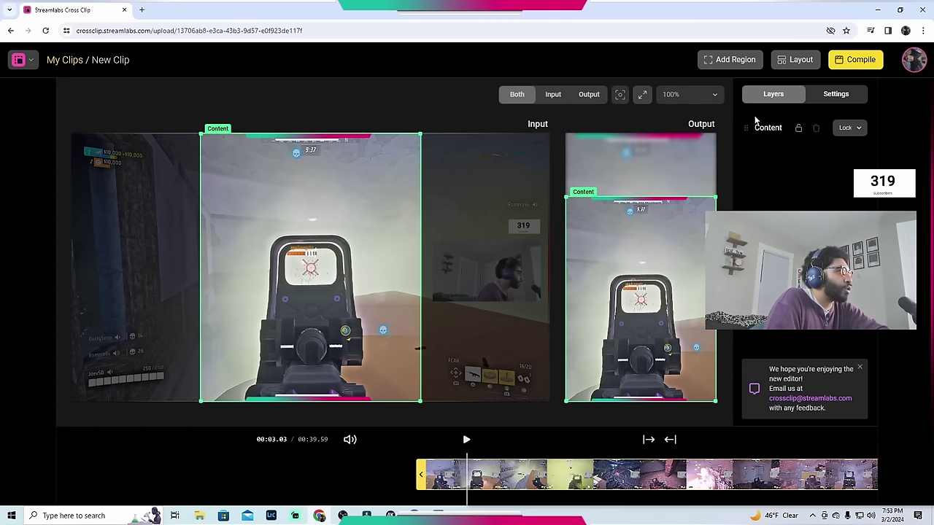
left_click(745, 61)
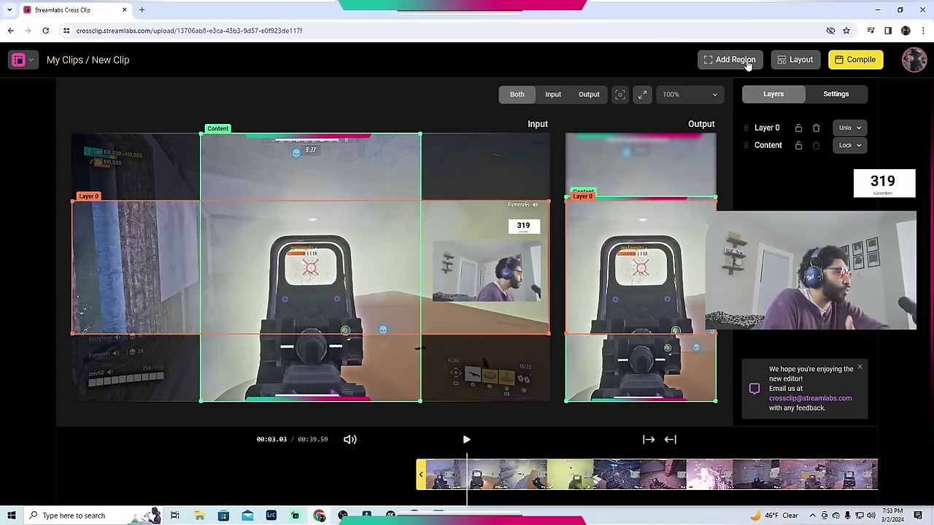
left_click_drag(467, 280, 488, 292)
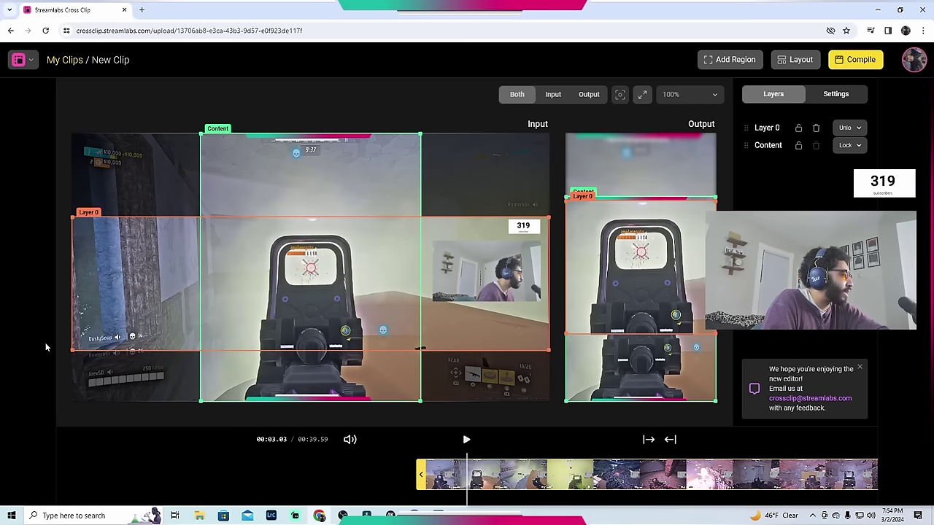
left_click_drag(70, 352, 430, 287)
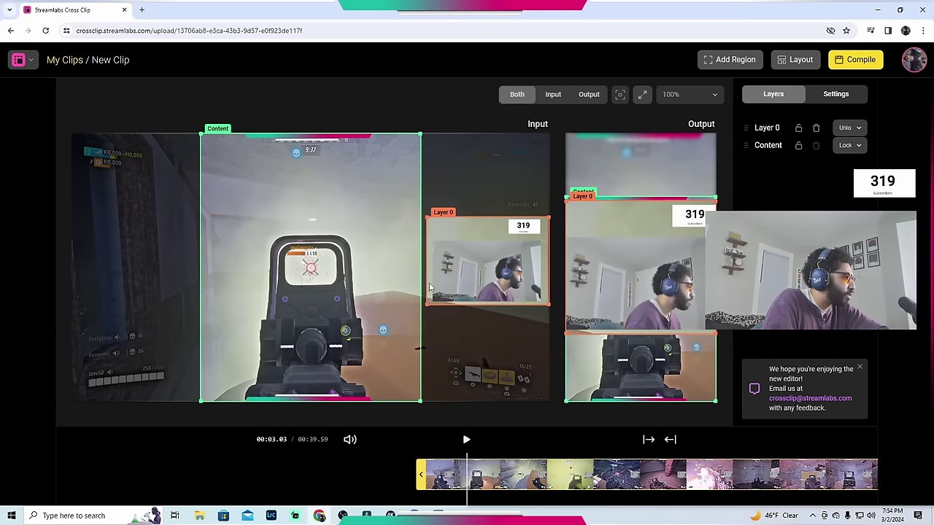
left_click_drag(428, 216, 430, 239)
left_click_drag(613, 321, 613, 236)
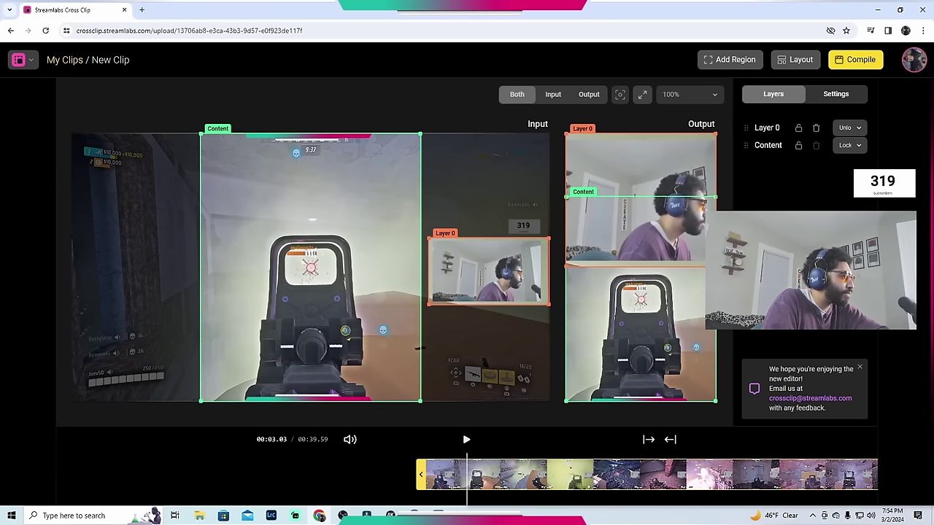
left_click_drag(716, 266, 716, 216)
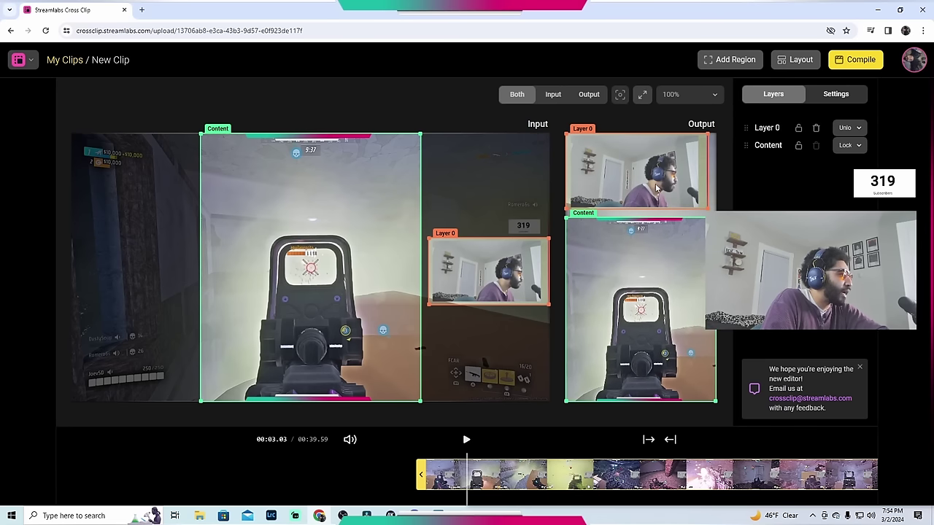
left_click_drag(705, 207, 716, 216)
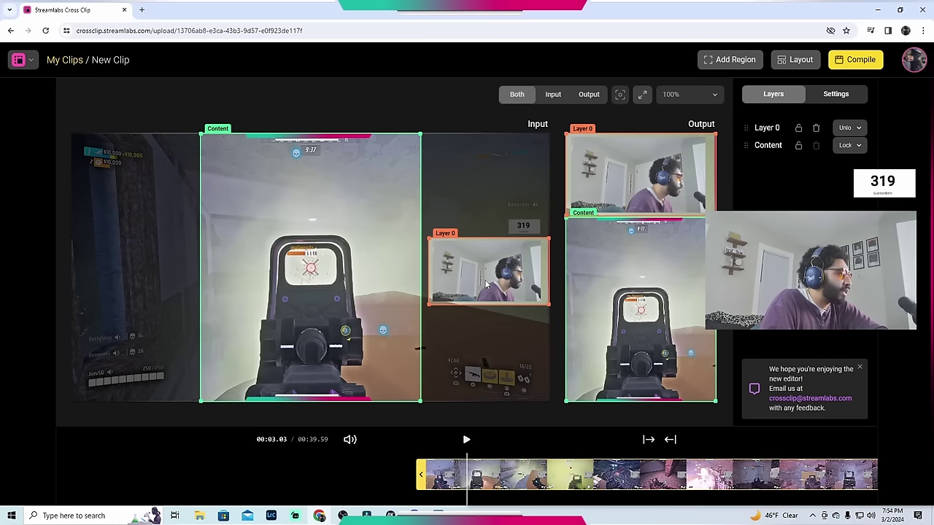
Replace the webcam layer with a Layer 1 crop of the $10,000 score panel, shrunk atop the output.
left_click(814, 129)
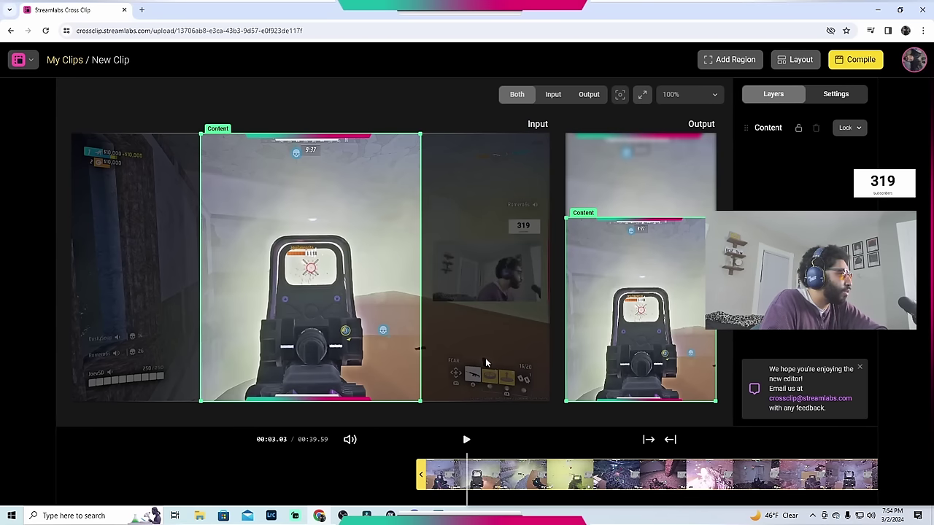
left_click(735, 62)
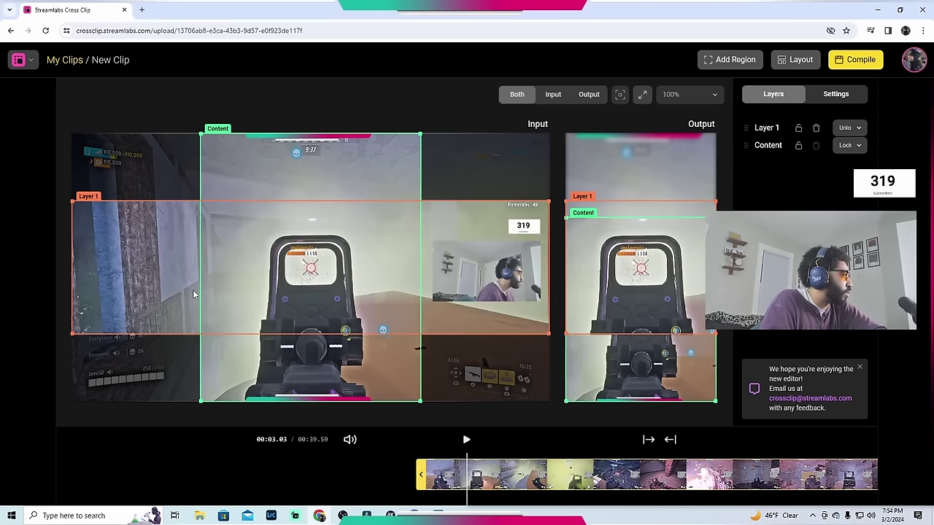
left_click_drag(194, 294, 223, 197)
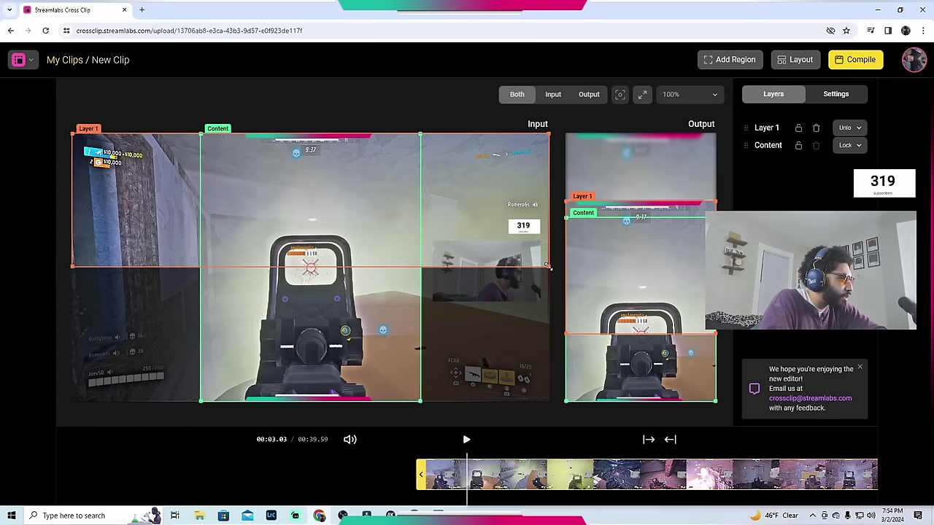
left_click_drag(549, 268, 146, 177)
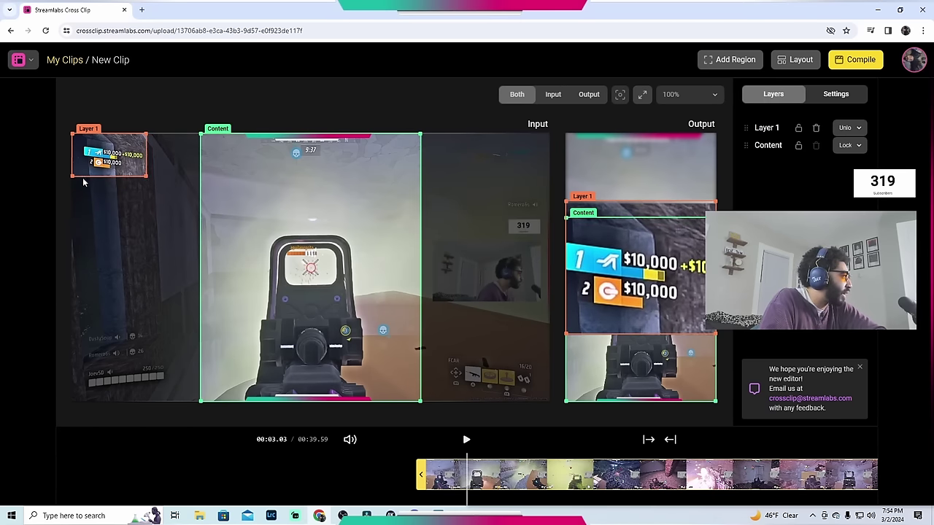
left_click_drag(72, 175, 80, 175)
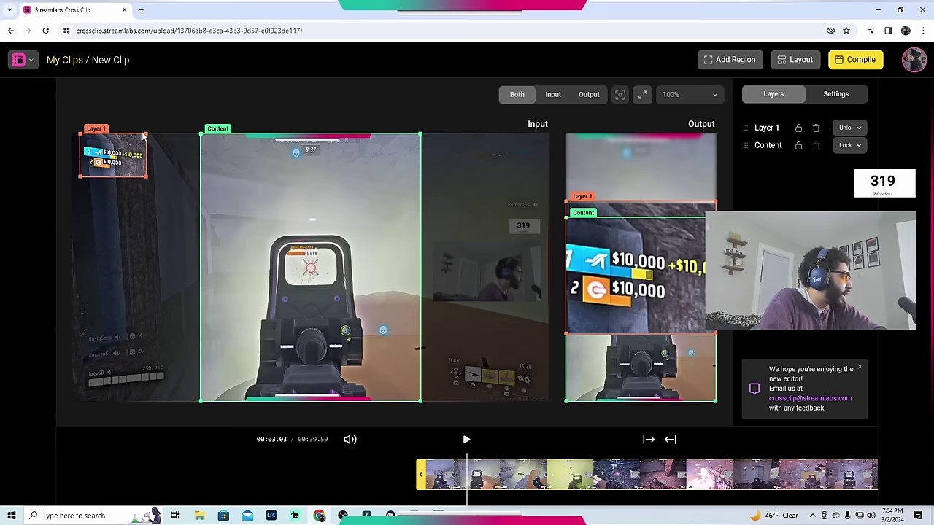
left_click_drag(146, 134, 145, 140)
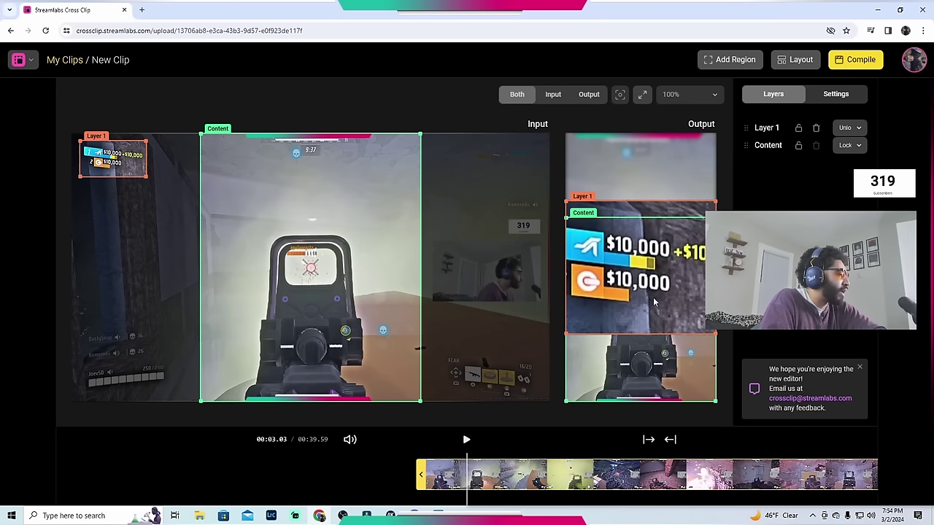
left_click_drag(655, 301, 655, 233)
left_click_drag(715, 266, 639, 168)
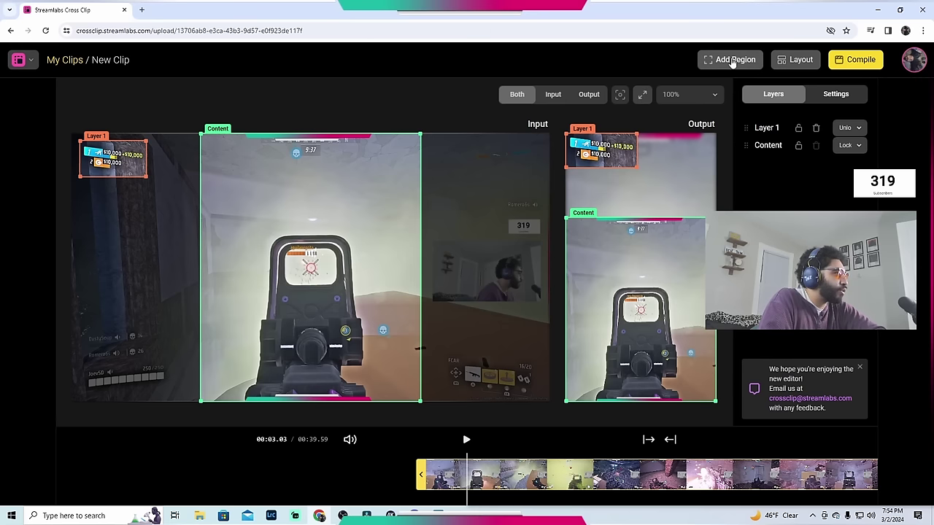
Add Layer 2 cropped to the bottom-left squad health panel, shrunk into the top-right beside the score.
left_click(734, 59)
left_click_drag(540, 204, 171, 330)
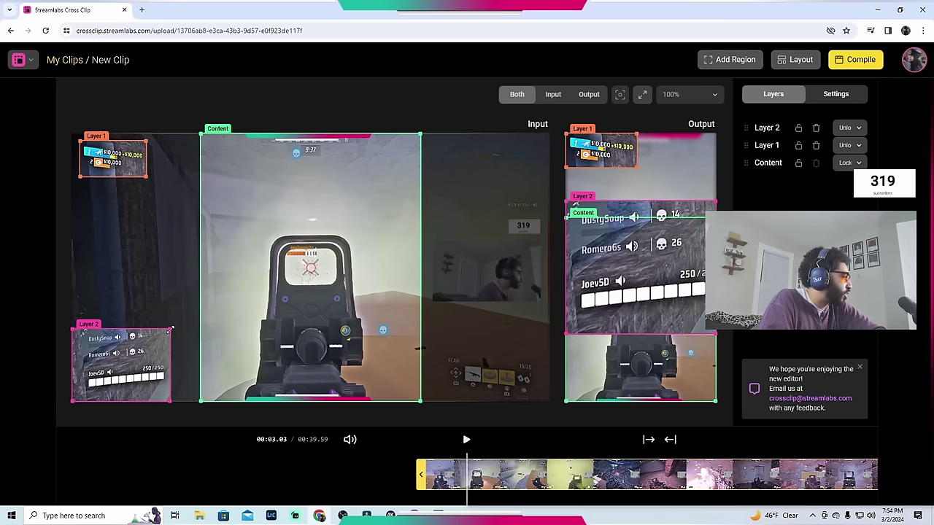
left_click_drag(170, 401, 167, 392)
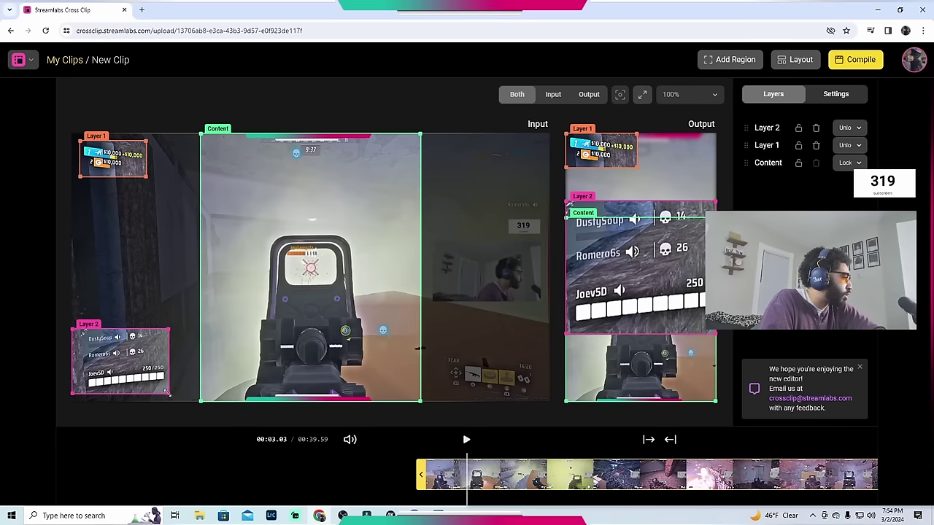
left_click_drag(75, 391, 81, 392)
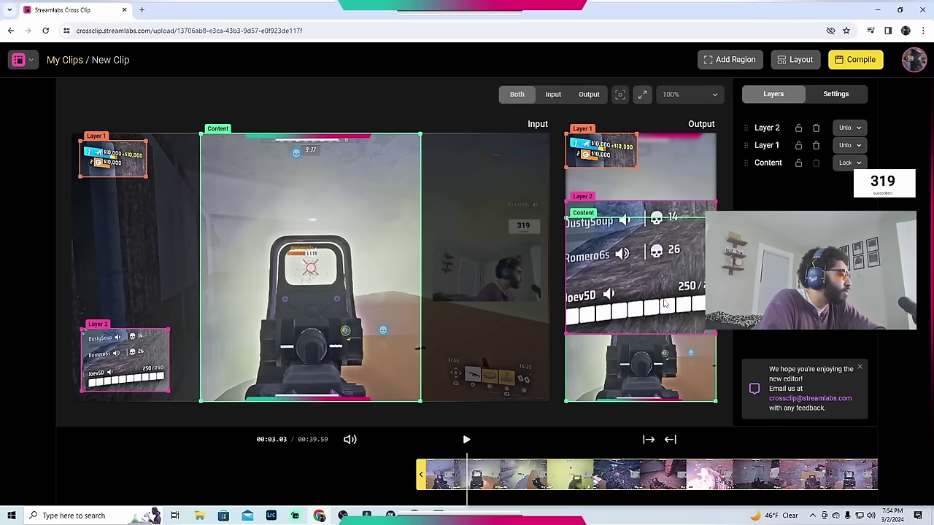
left_click_drag(664, 305, 677, 217)
left_click_drag(568, 272, 635, 186)
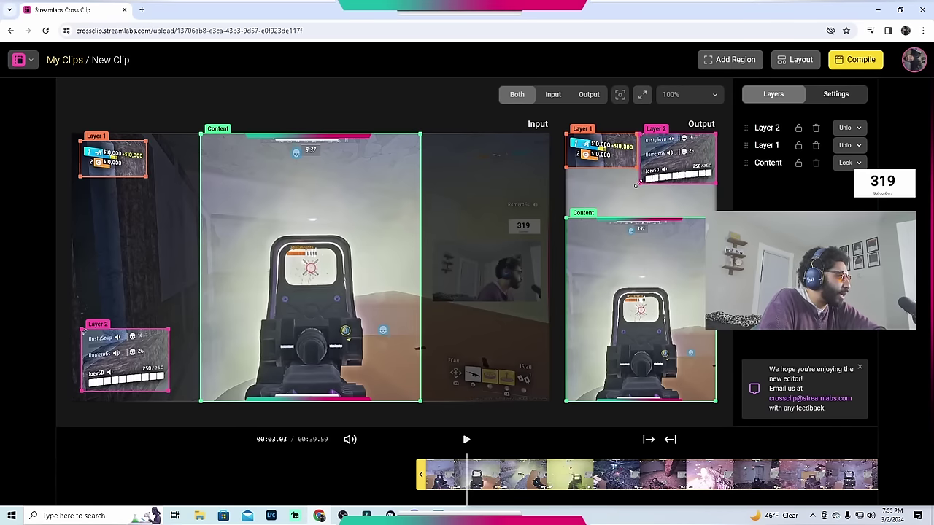
Add Layer 3 cropped to the bottom-right FCAR weapon HUD, scaled down beneath the top panels.
left_click(744, 64)
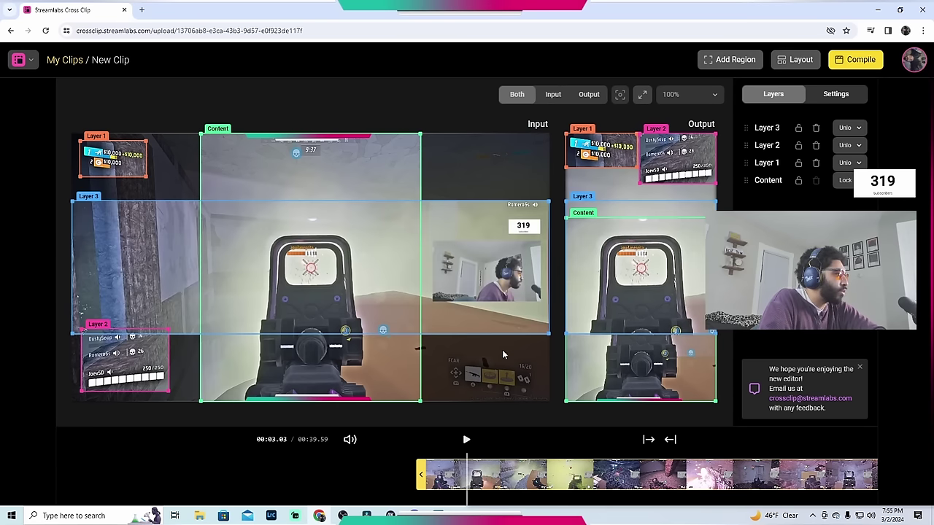
left_click_drag(460, 321, 459, 387)
left_click_drag(70, 404, 421, 412)
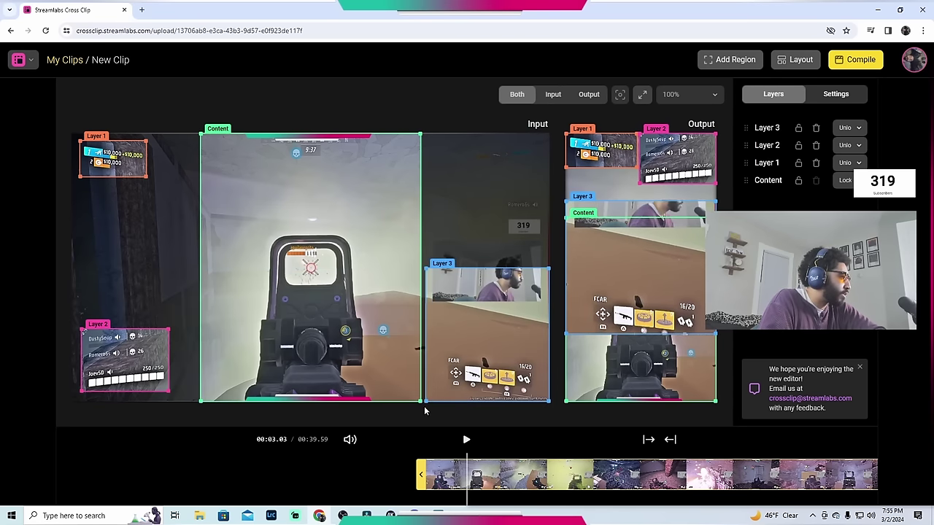
left_click_drag(420, 267, 433, 351)
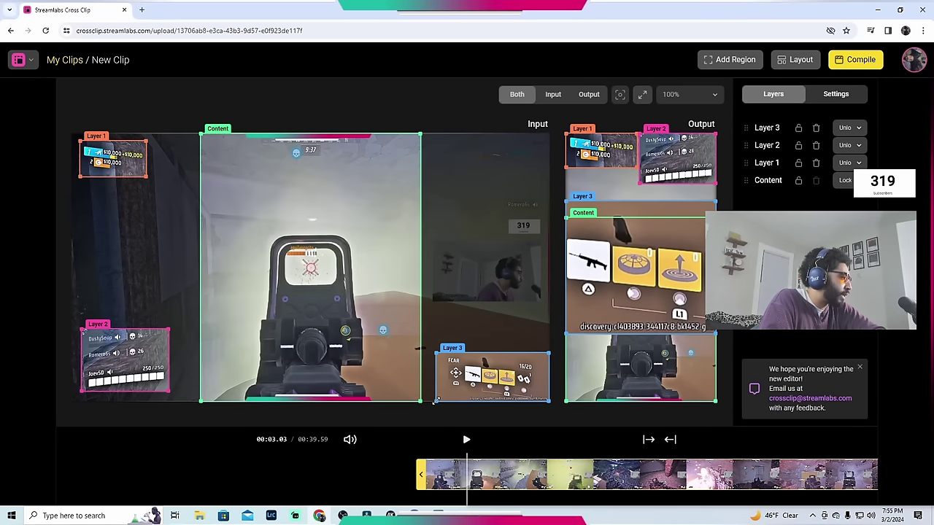
left_click_drag(436, 401, 443, 399)
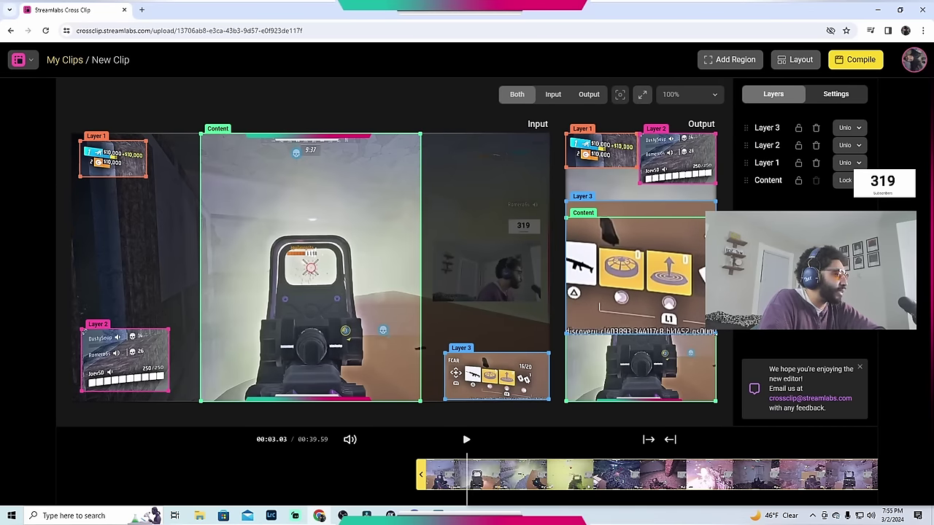
left_click_drag(715, 332, 637, 227)
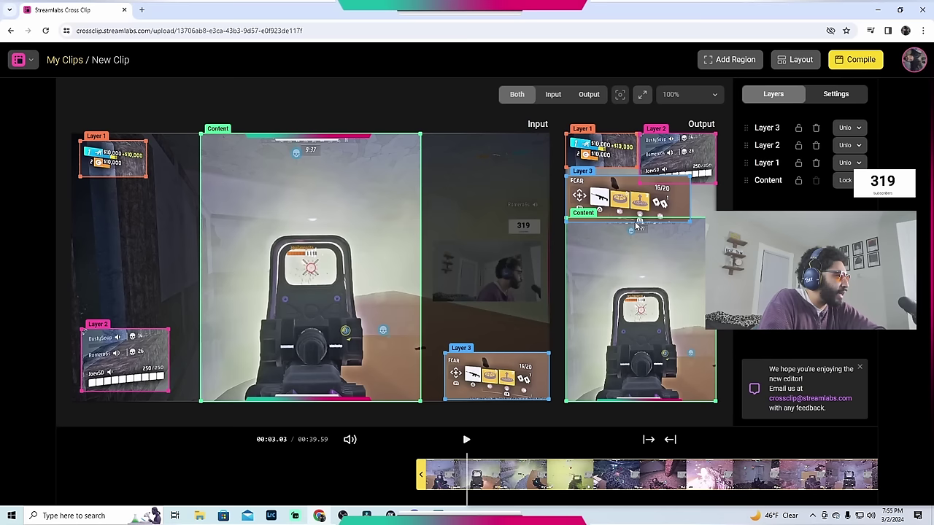
left_click_drag(564, 173, 625, 210)
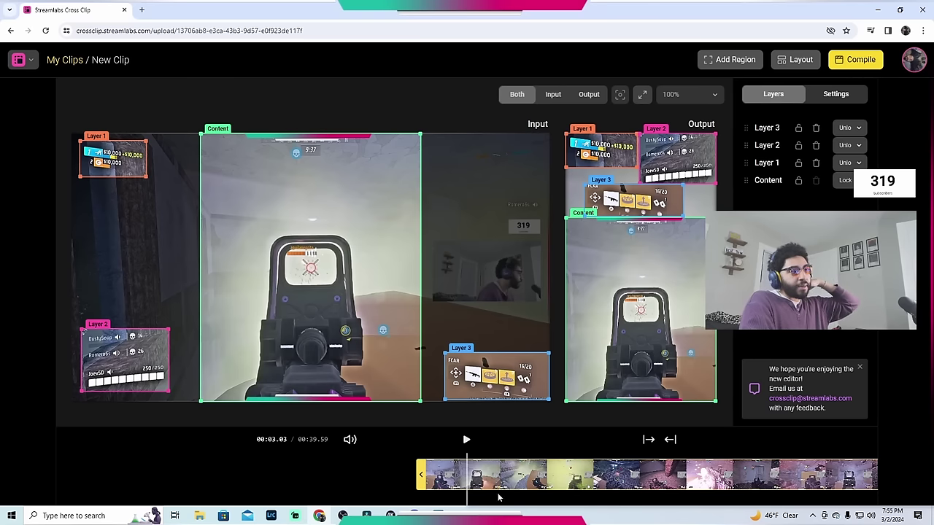
Scrub the timeline and play then pause the preview to review the stacked HUD layout.
scroll(521, 448, "up", 2)
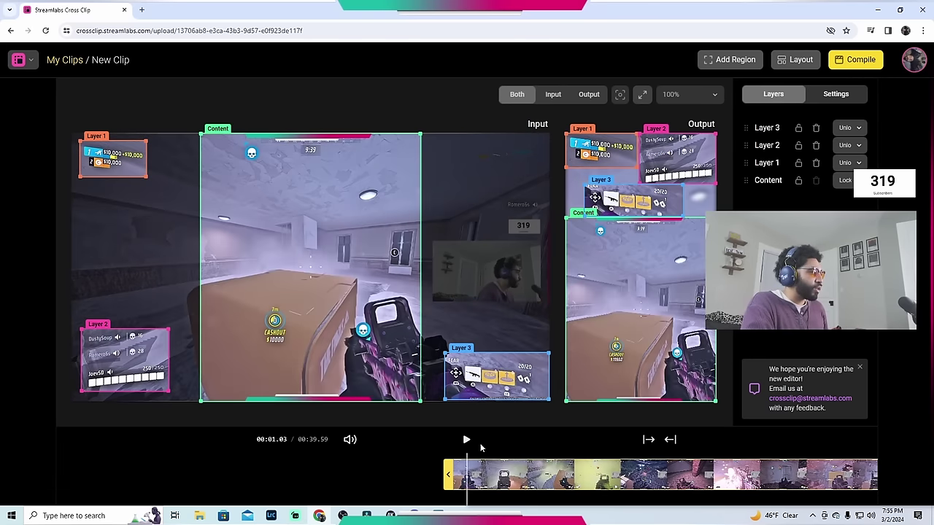
scroll(482, 443, "up", 1)
left_click(467, 440)
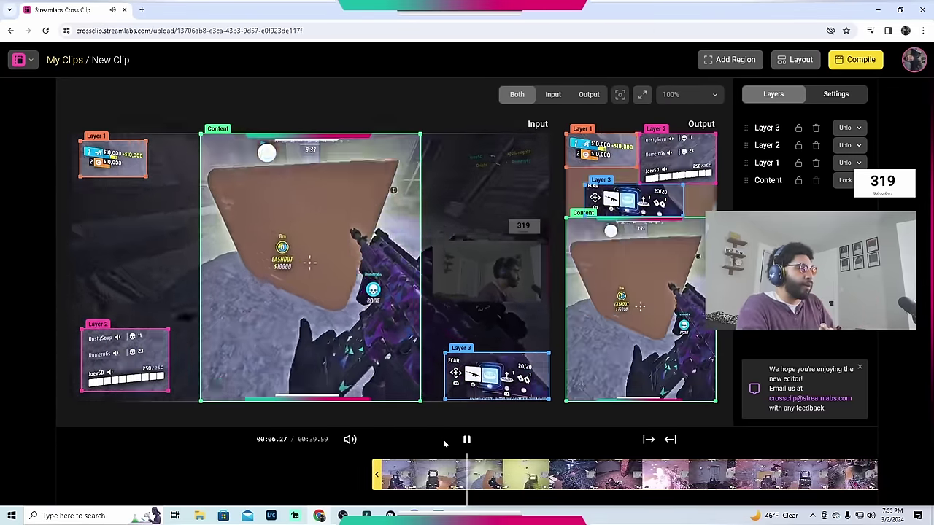
left_click(466, 440)
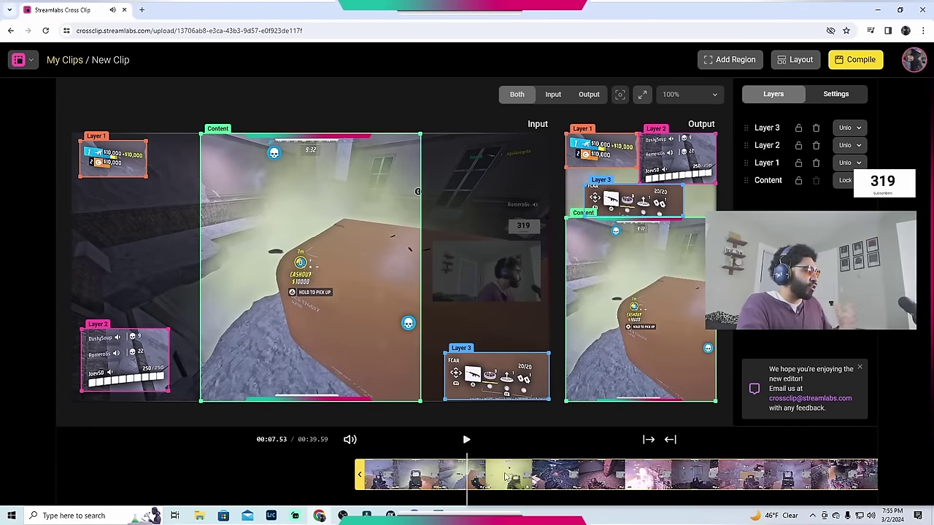
scroll(470, 474, "right", 15)
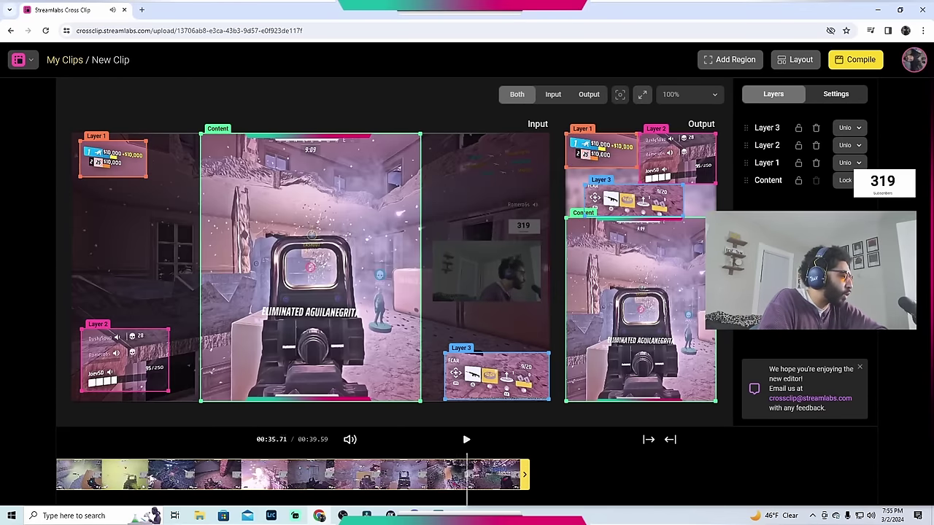
scroll(563, 452, "left", 10)
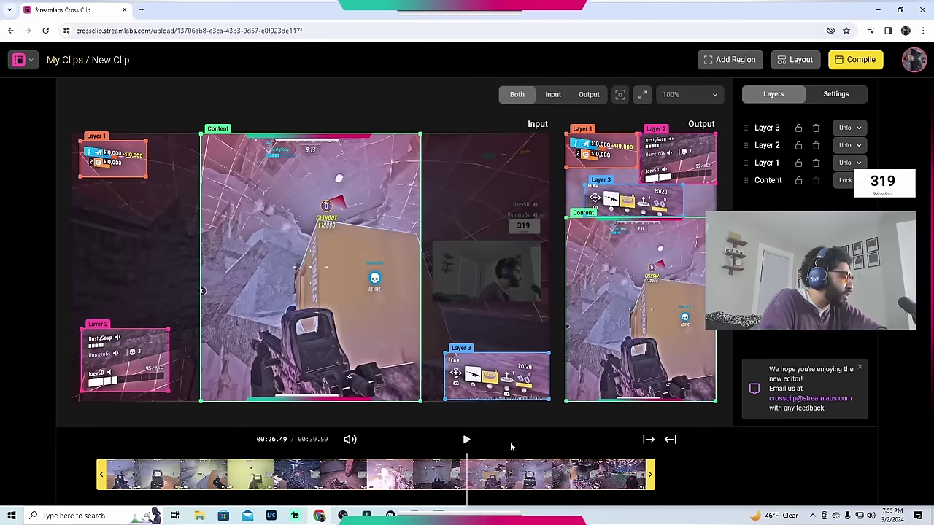
scroll(563, 450, "left", 2)
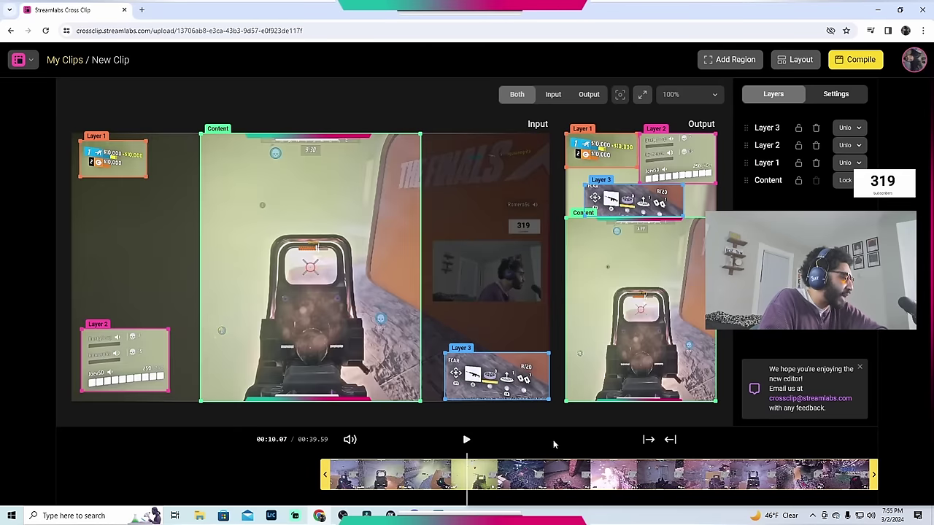
scroll(553, 444, "up", 5)
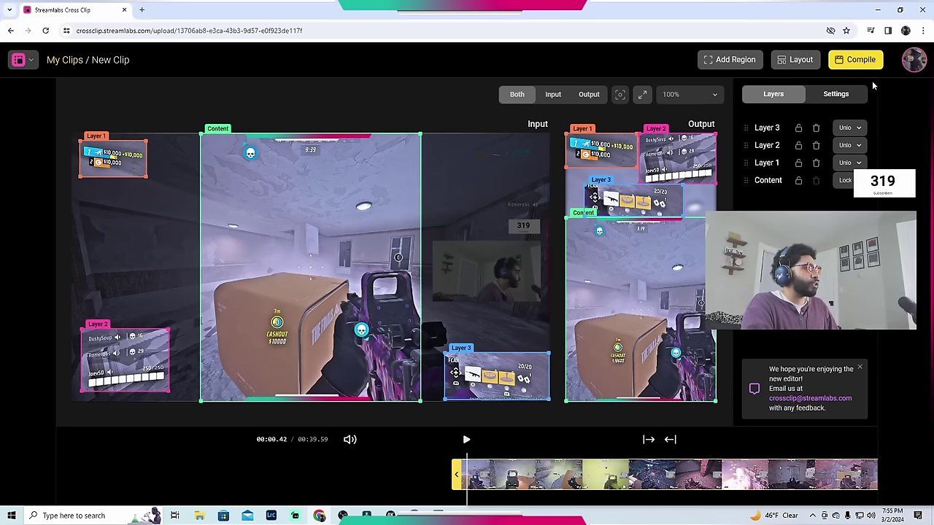
Compile the clip titled 'tester' at 60 FPS and 1080p.
left_click(862, 62)
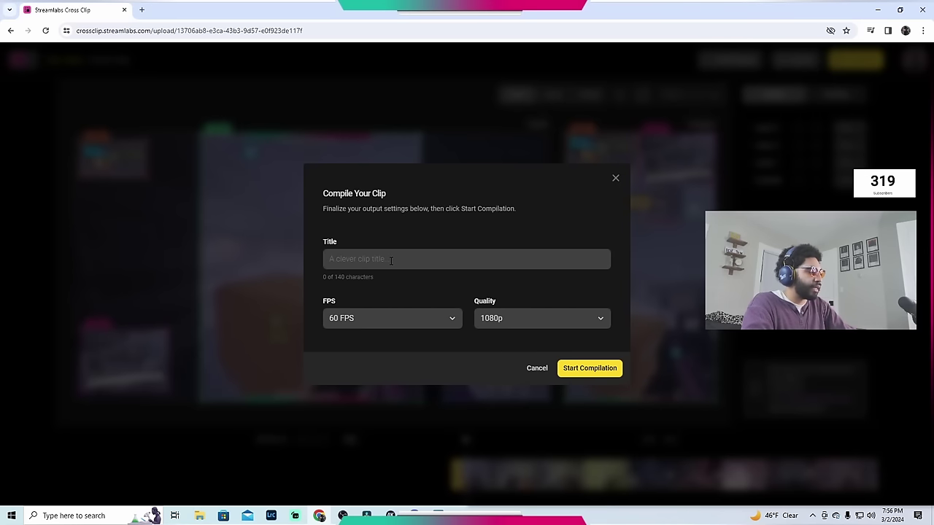
type("tester")
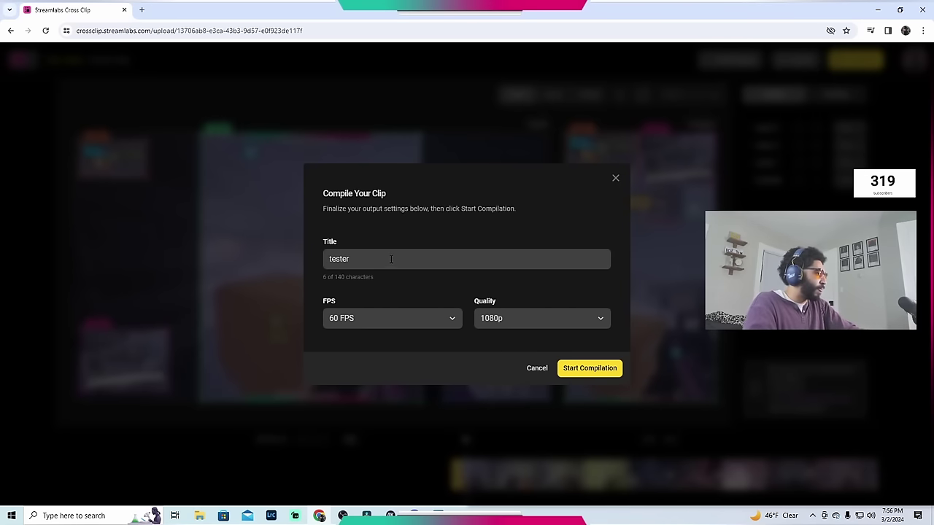
left_click(583, 369)
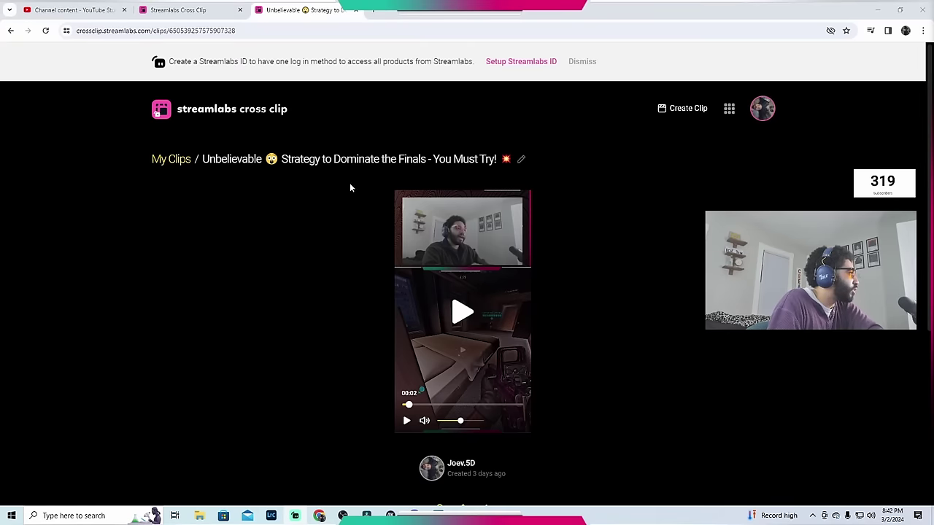
Download the compiled 'Unbelievable Strategy to Dominate the Finals' clip as a 42.7 MB MP4.
scroll(348, 191, "down", 3)
scroll(346, 197, "up", 2)
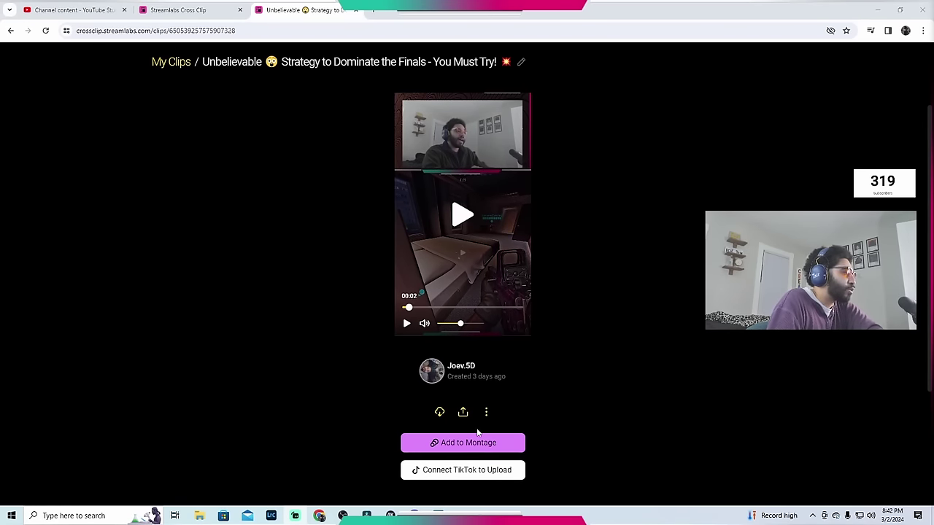
left_click(439, 412)
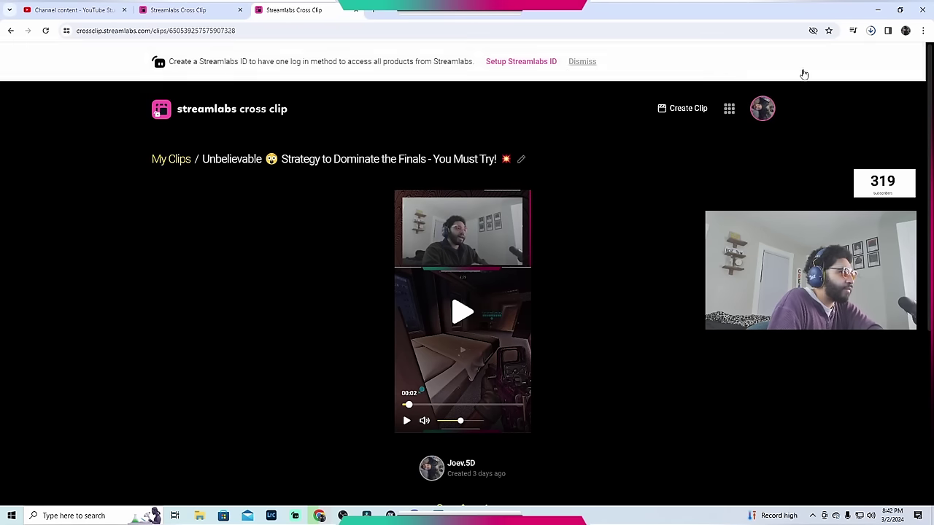
Upload the downloaded MP4 to YouTube Studio as a new Short from Chrome's download bubble.
left_click(76, 10)
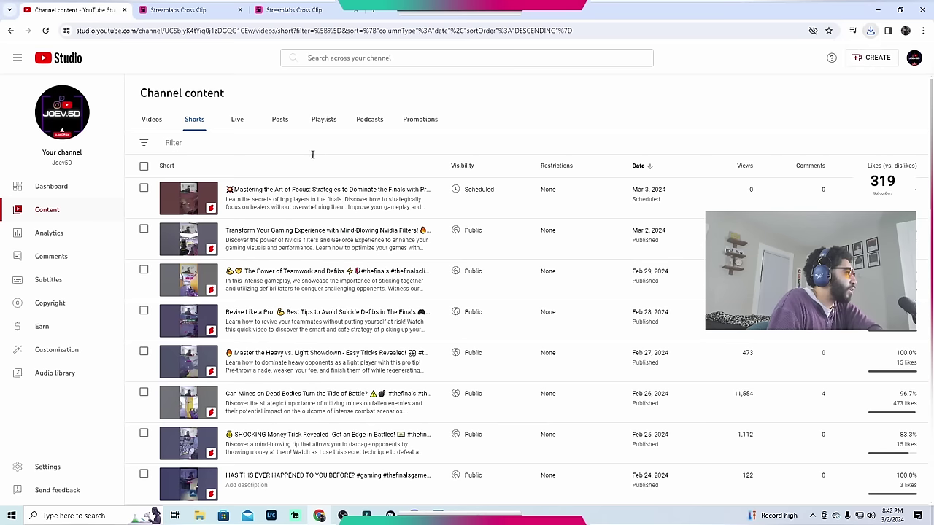
left_click(879, 61)
left_click(861, 78)
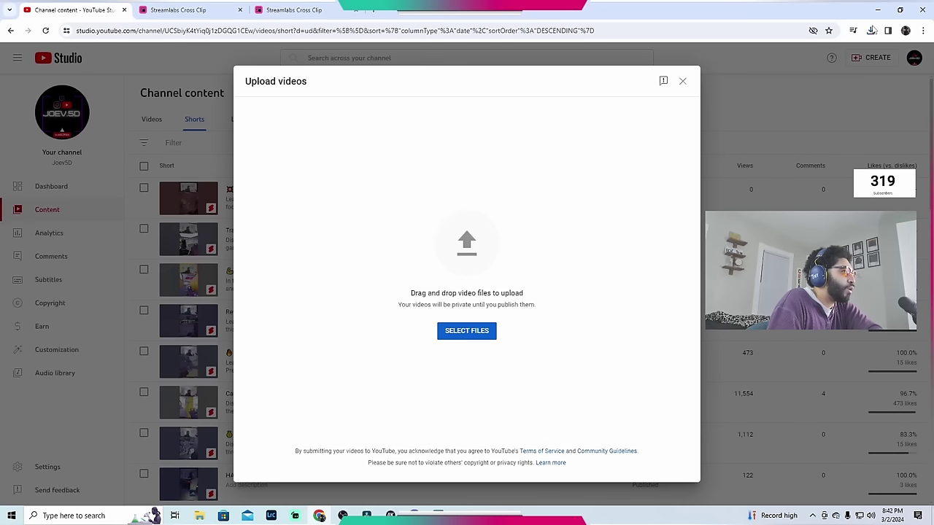
left_click(870, 31)
left_click_drag(803, 77, 603, 194)
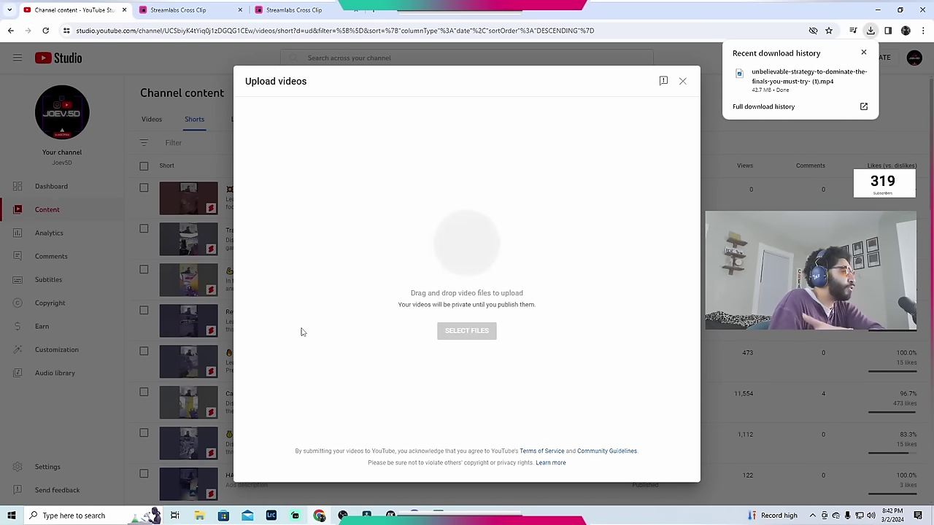
scroll(341, 319, "down", 2)
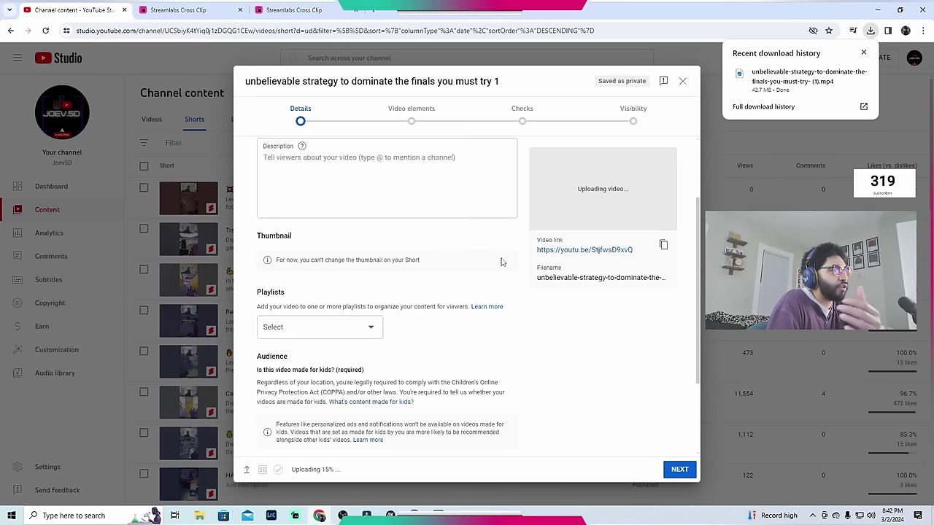
scroll(496, 262, "up", 2)
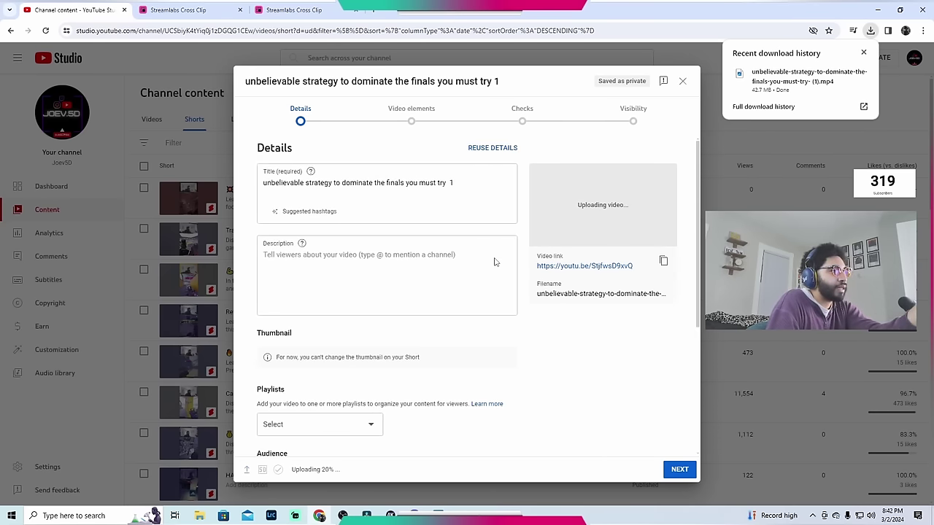